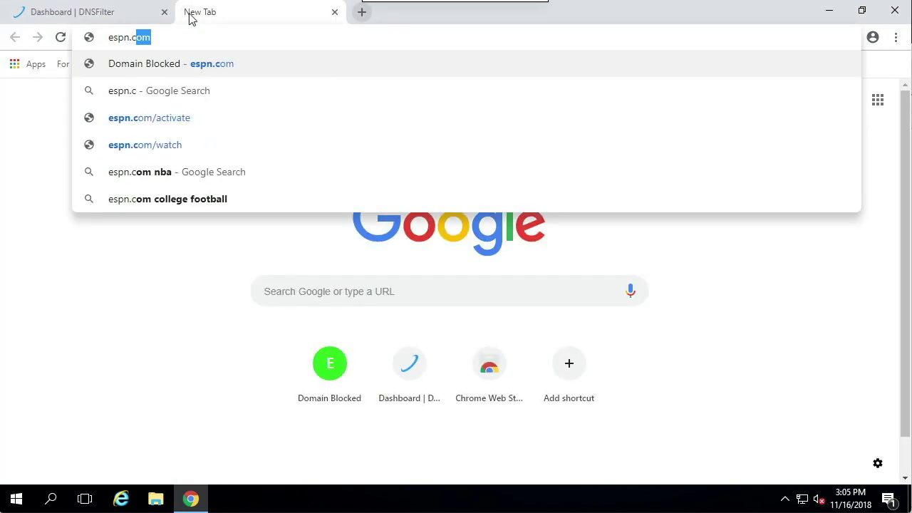
Load espn.com in the new tab to test whether the filter blocks it
key("Return")
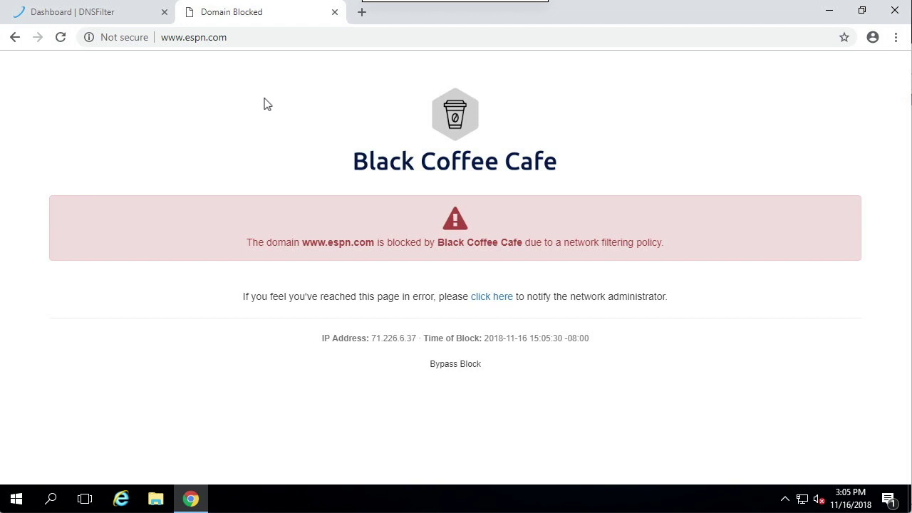
left_click(267, 38)
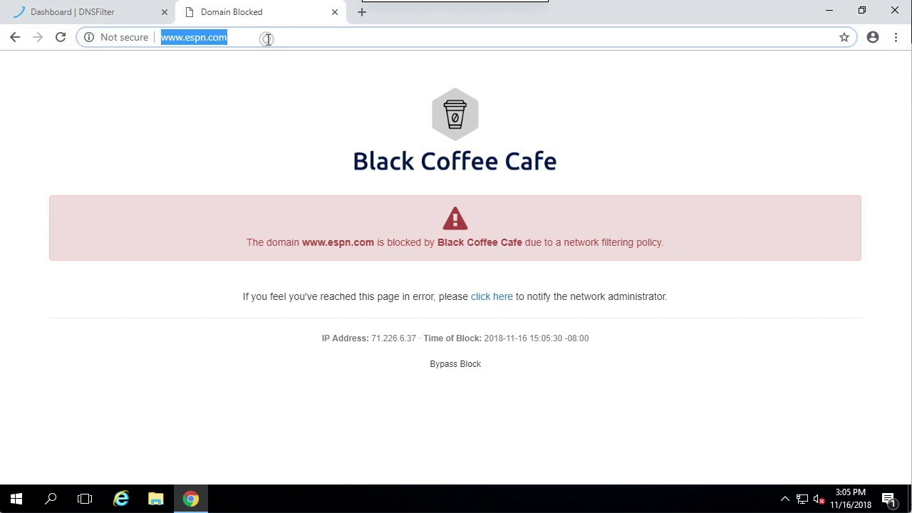
type("https:")
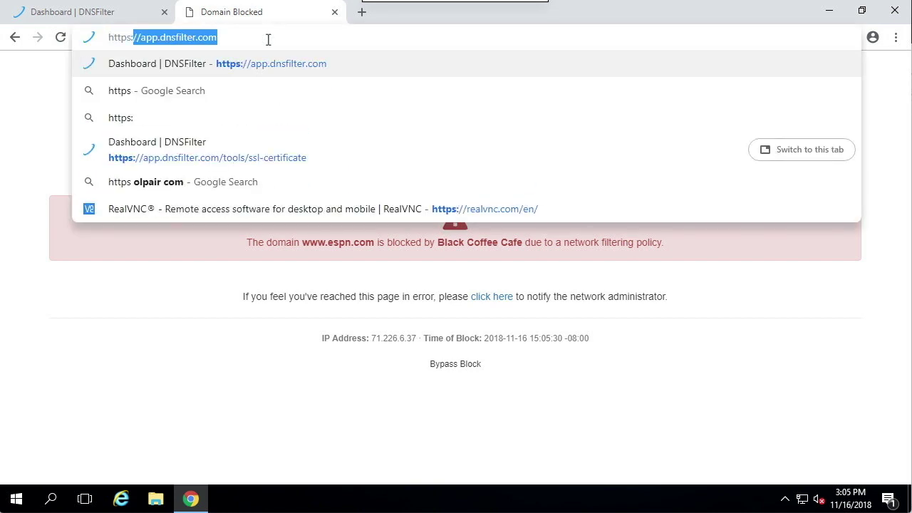
type("//espn.com")
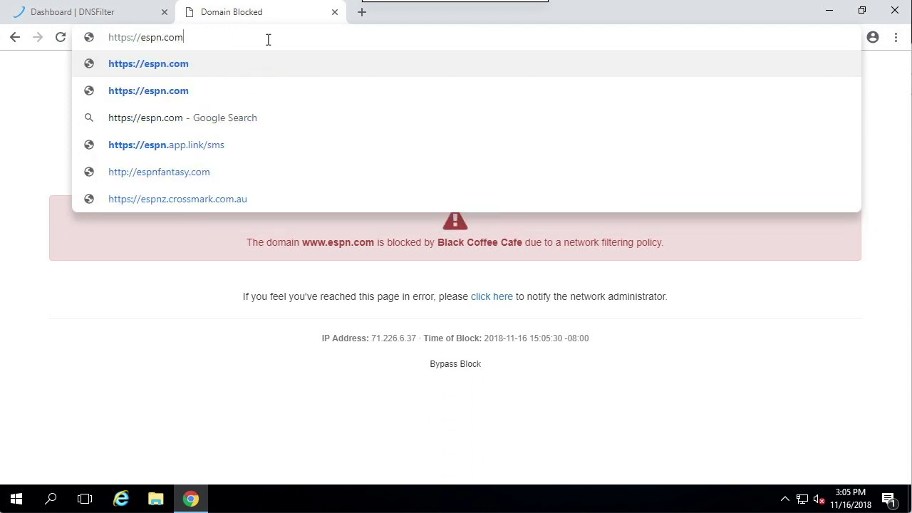
key("Return")
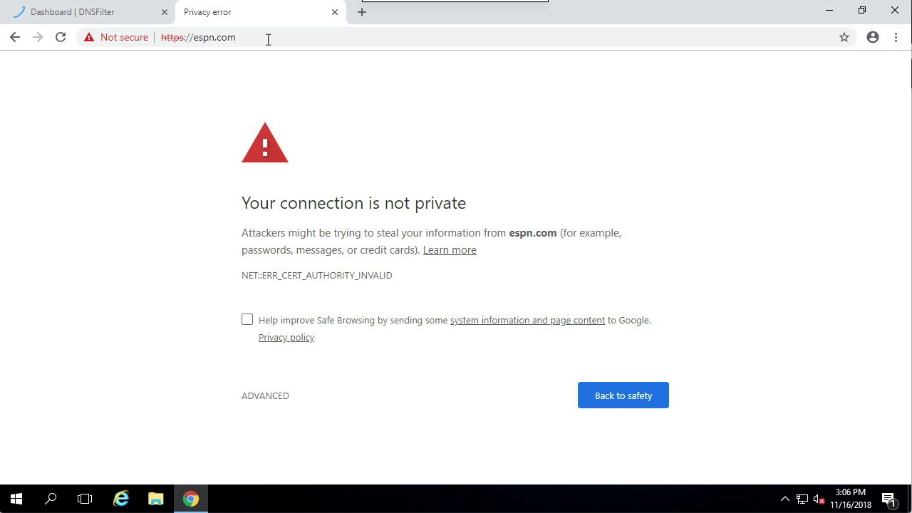
left_click(334, 12)
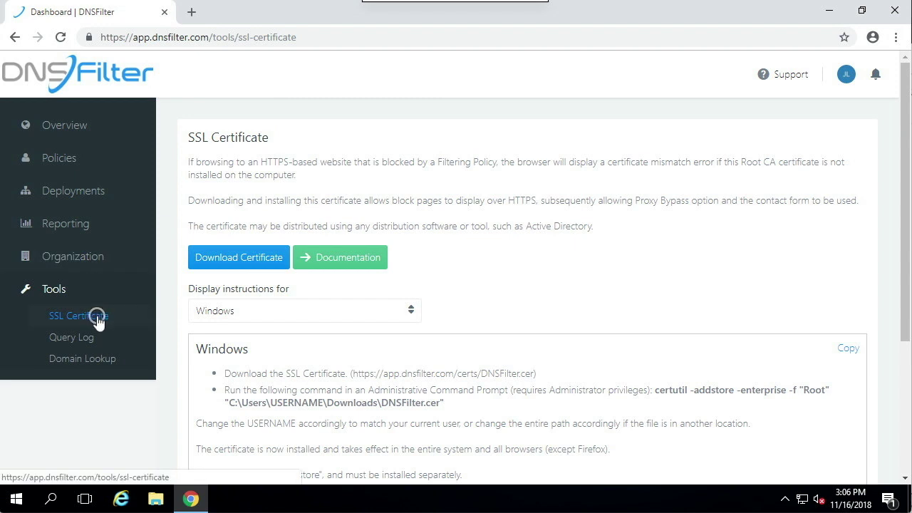
Download the DNSFilter.cer root certificate from the SSL Certificate page
left_click(242, 260)
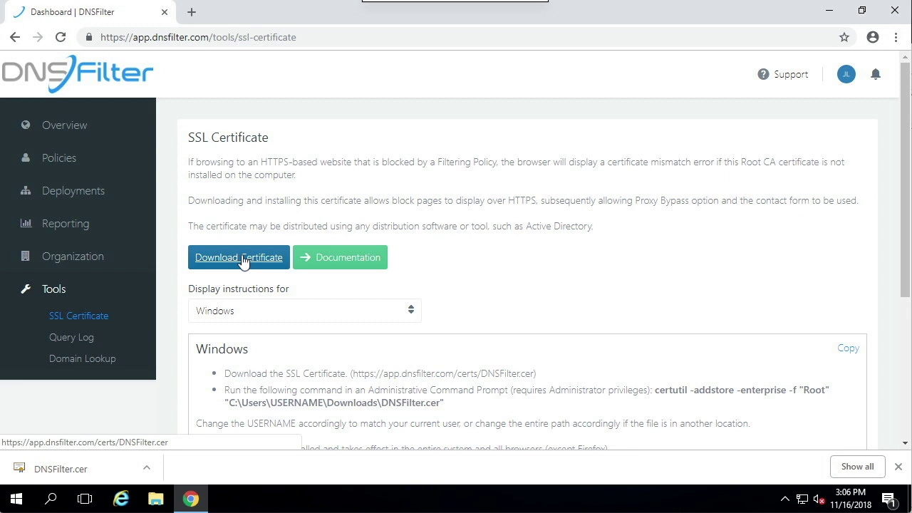
left_click(17, 500)
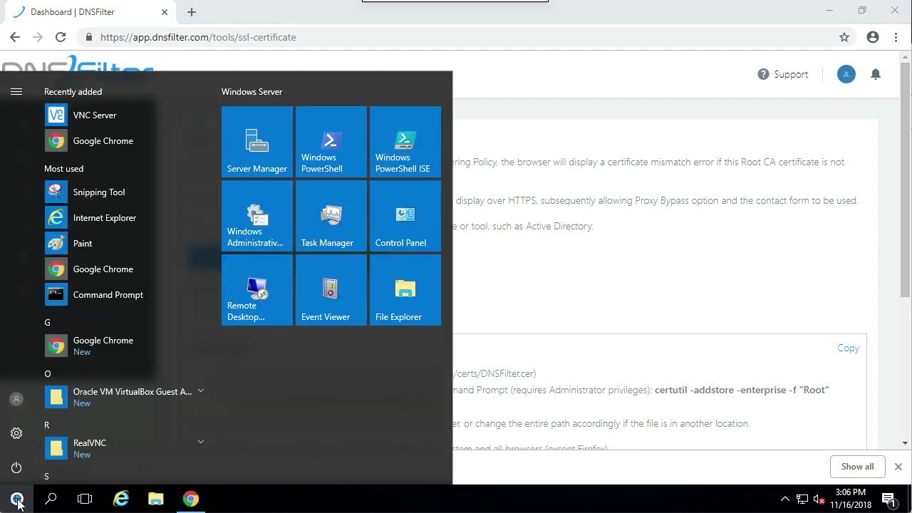
Launch Group Policy Management from Server Manager's Tools menu
left_click(275, 153)
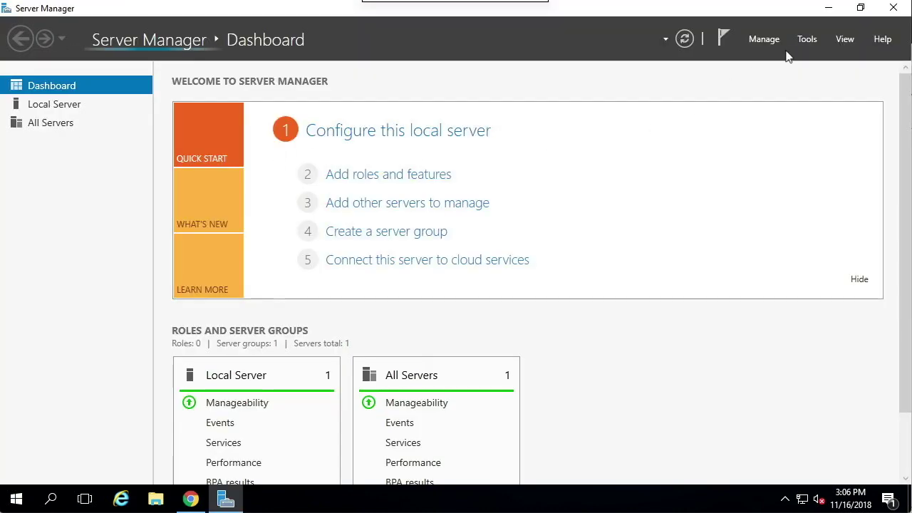
left_click(805, 41)
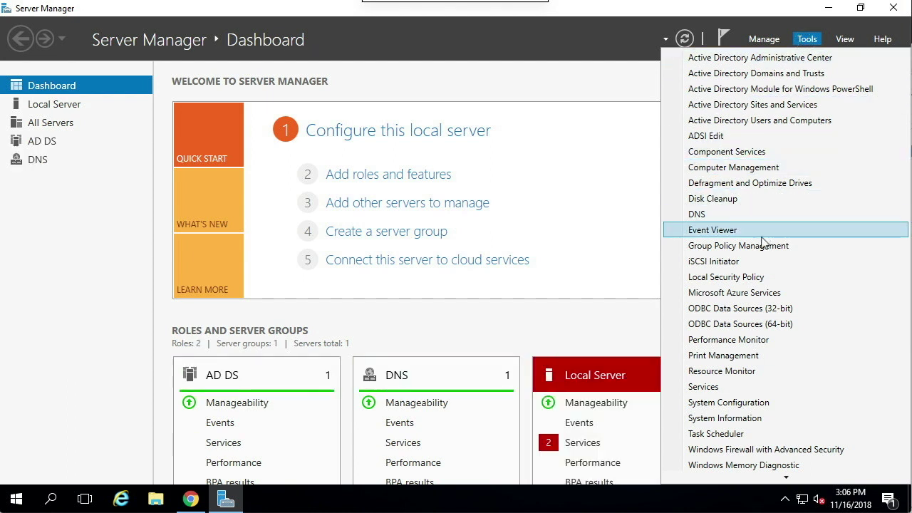
left_click(760, 246)
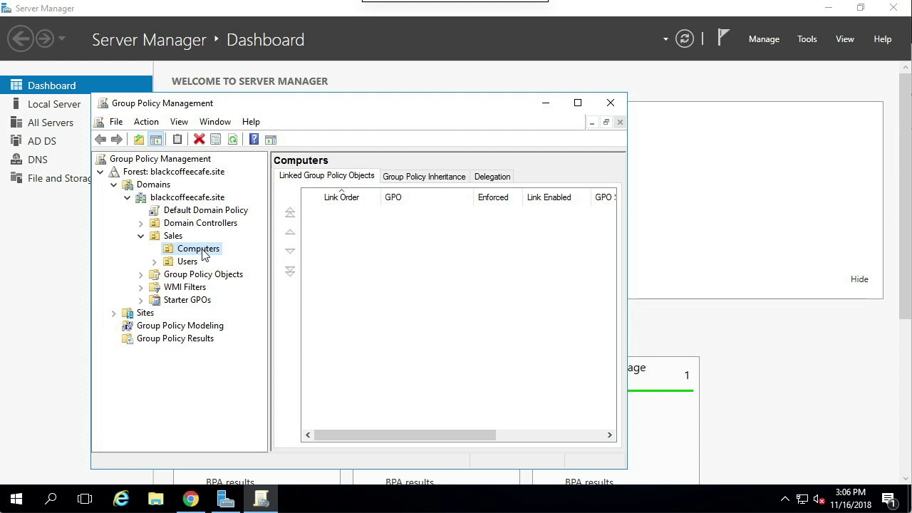
Create a GPO named DNSFilter_certificate linked to the Sales Computers OU
right_click(202, 252)
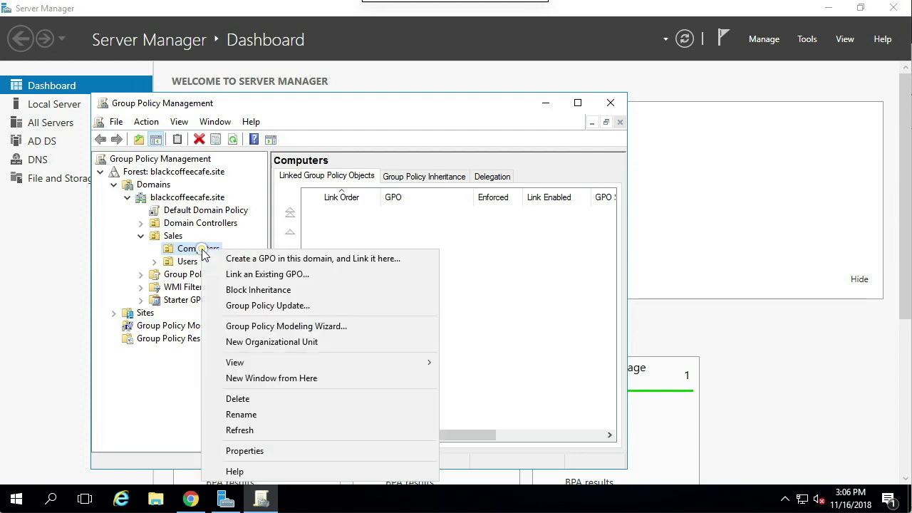
left_click(313, 259)
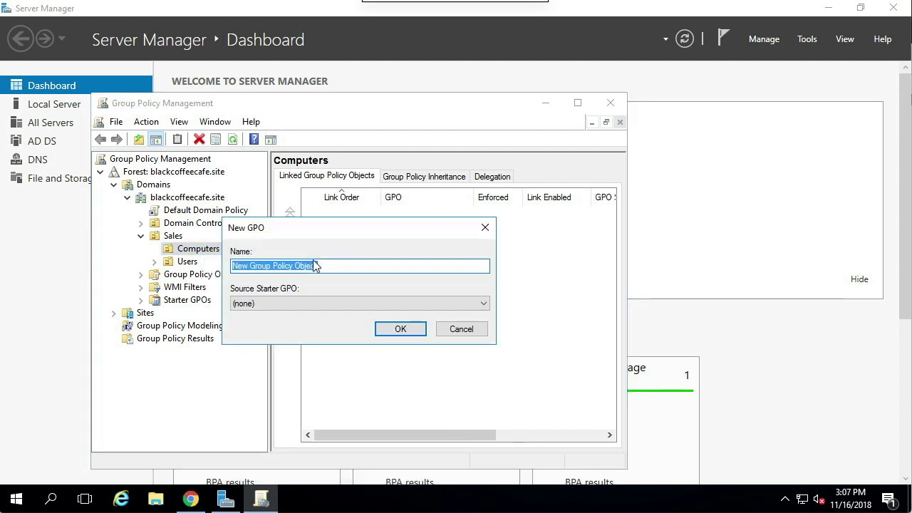
type("DNSF")
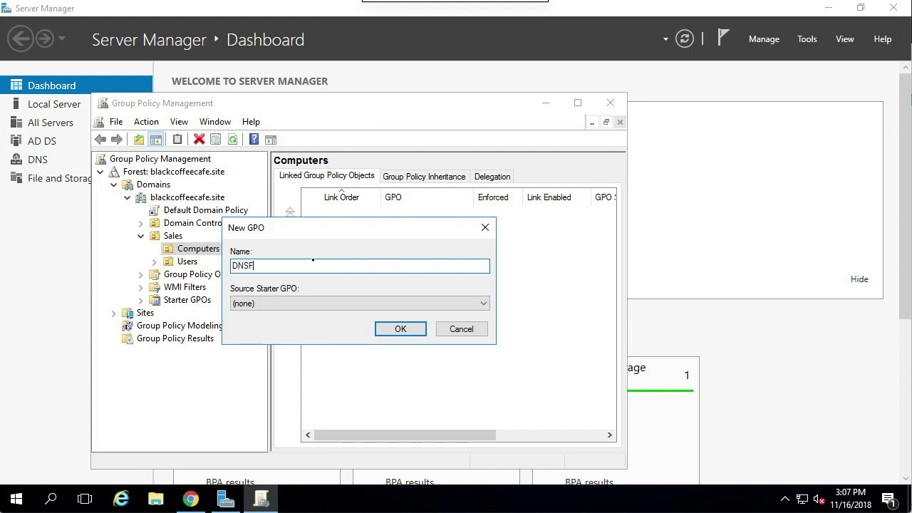
type("ilter_certificate")
key("Return")
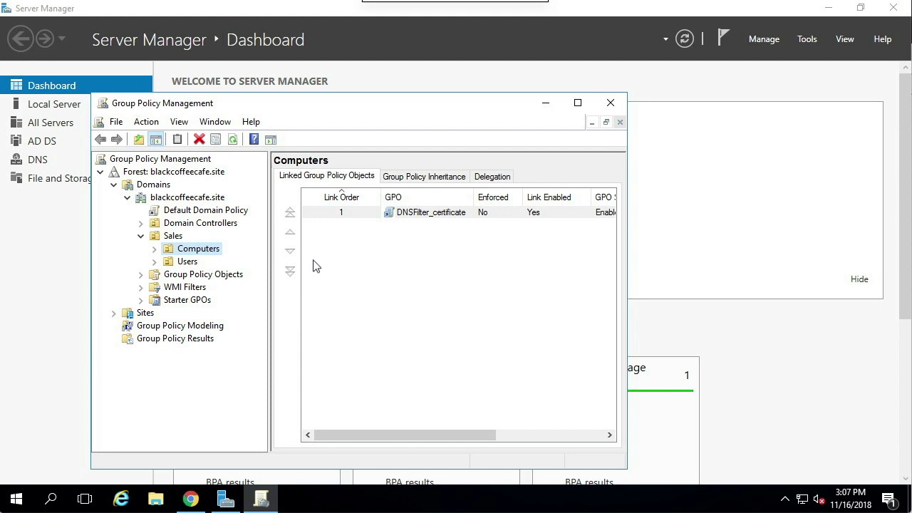
left_click(154, 247)
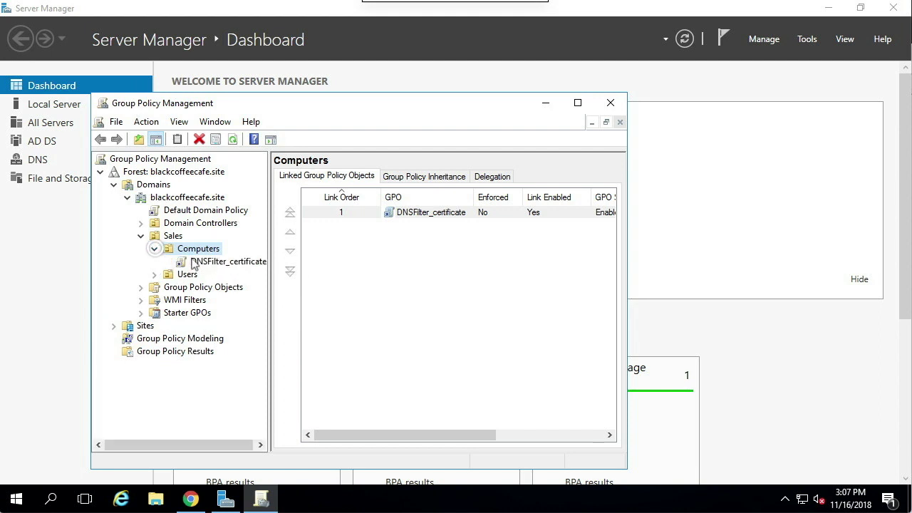
left_click(203, 262)
right_click(206, 263)
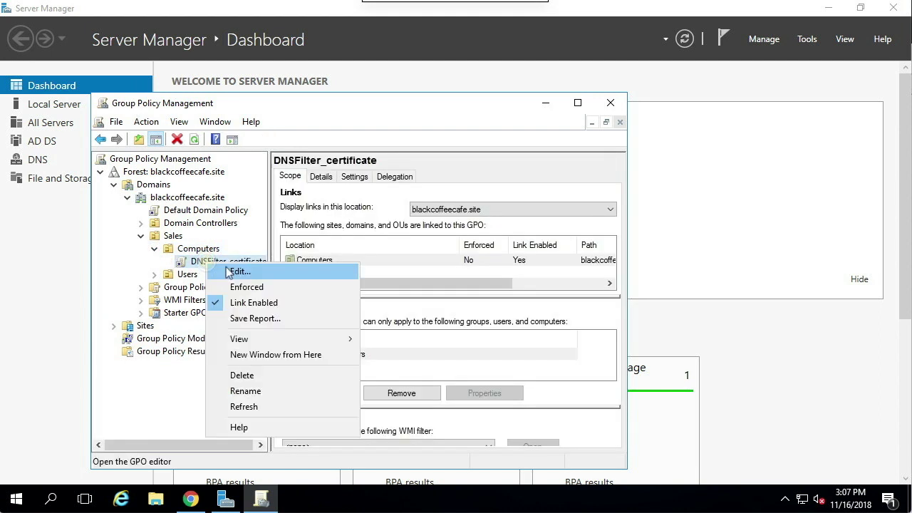
Edit the DNSFilter_certificate GPO and start an import into Public Key Policies > Trusted Root Certification Authorities
left_click(259, 272)
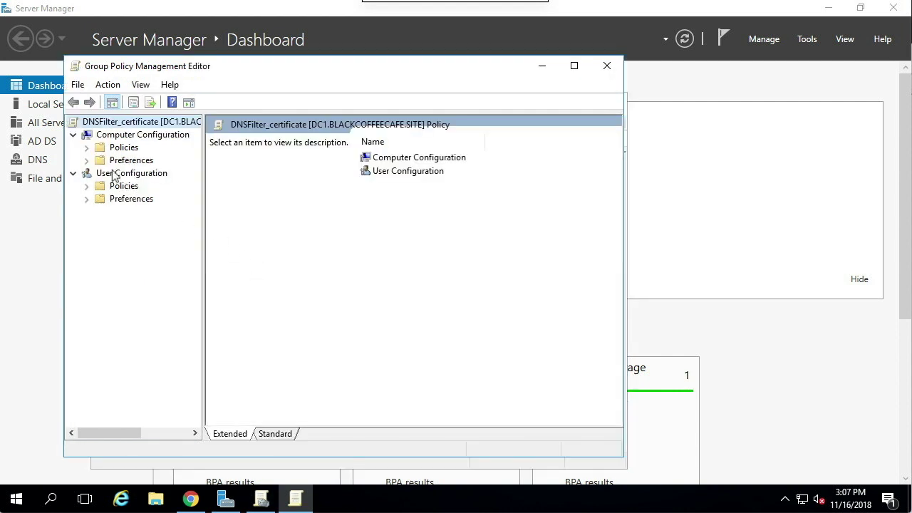
left_click(86, 147)
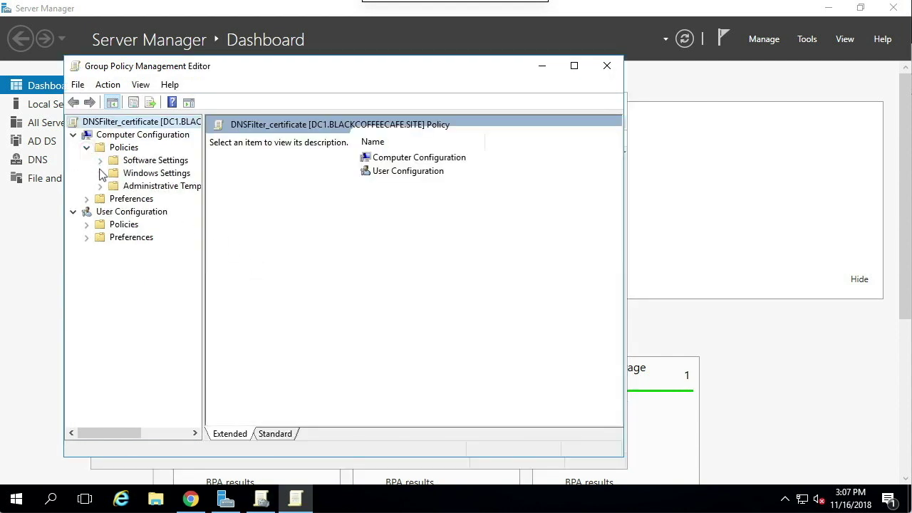
left_click(101, 173)
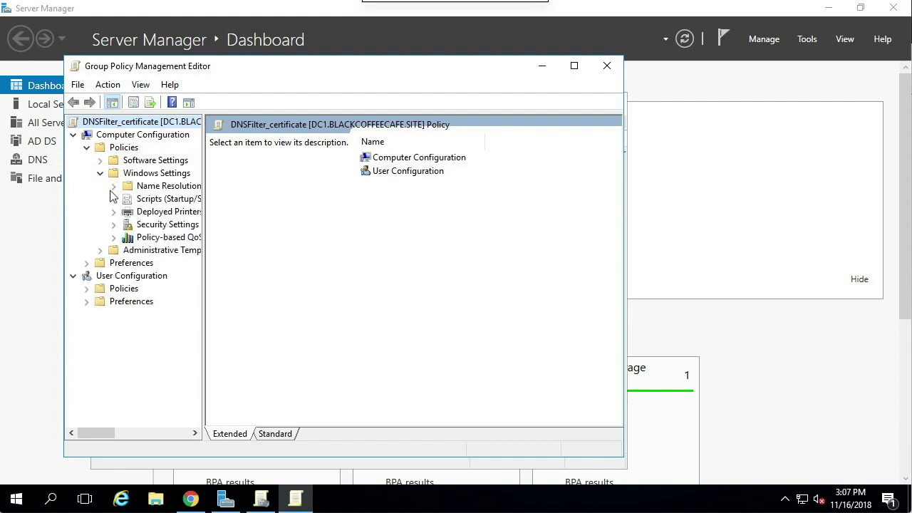
left_click(114, 225)
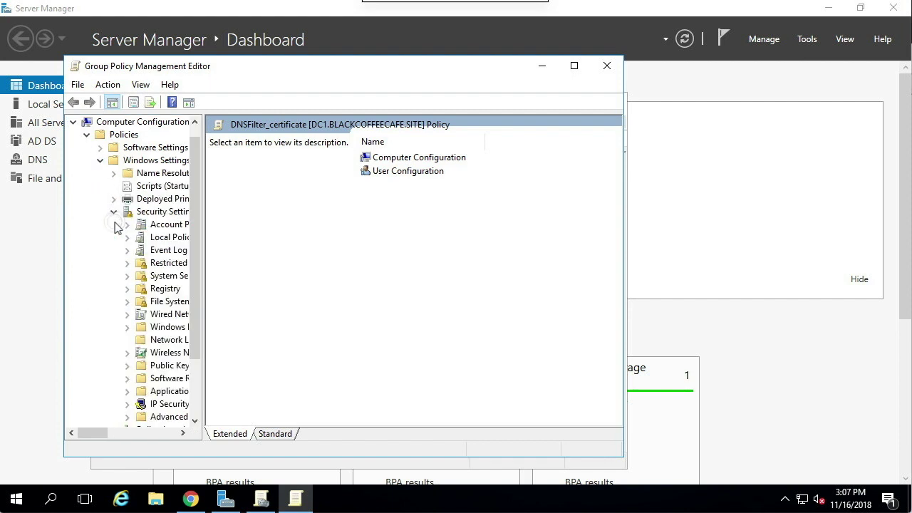
left_click(127, 366)
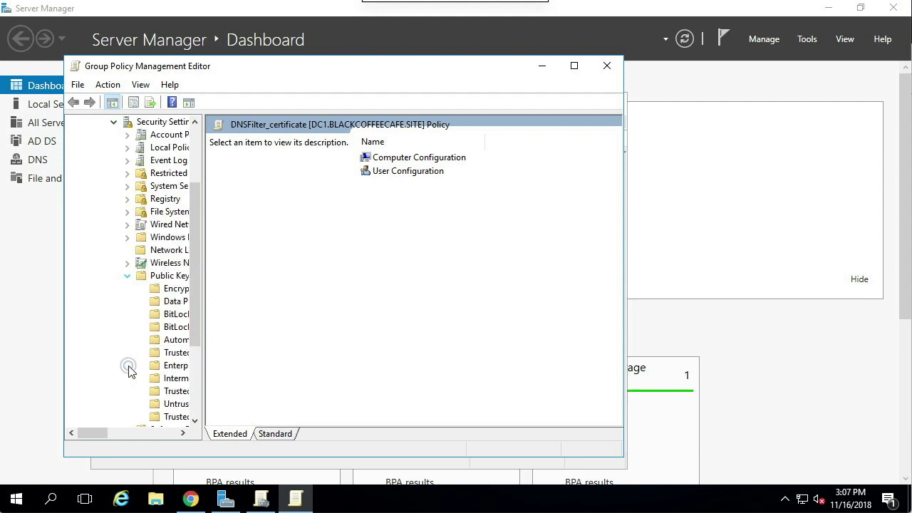
left_click(169, 357)
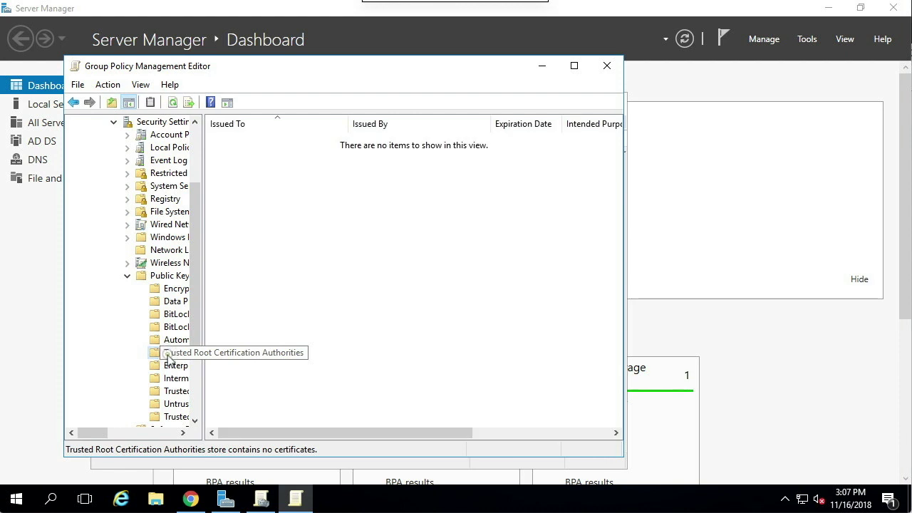
right_click(169, 358)
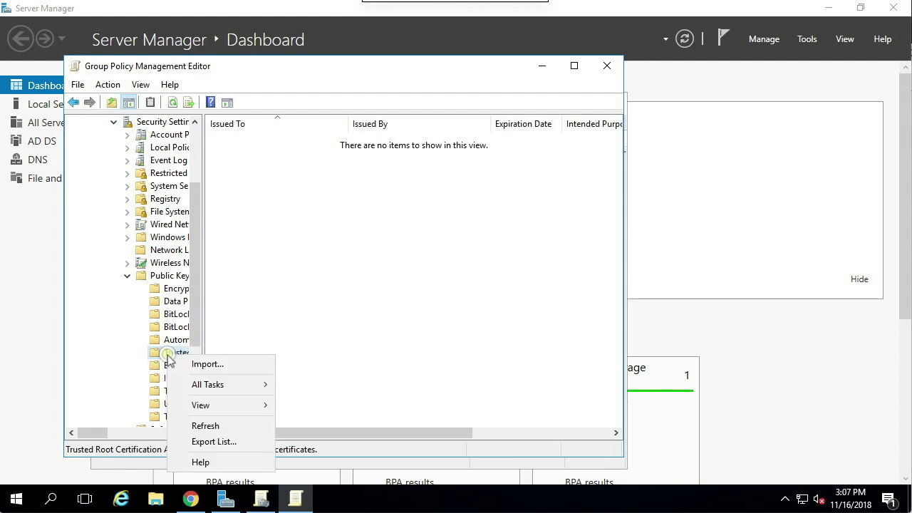
left_click(238, 365)
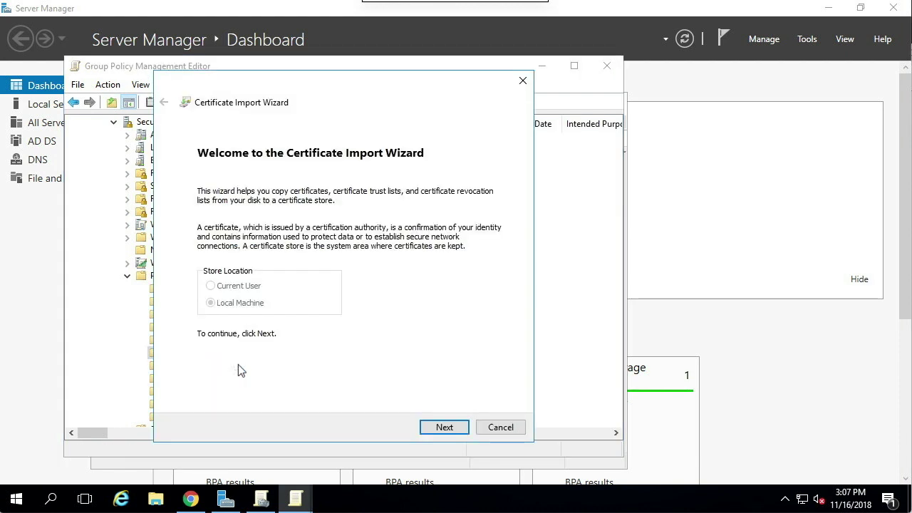
Import Downloads\DNSFilter.cer into the Trusted Root Certification Authorities store
left_click(440, 427)
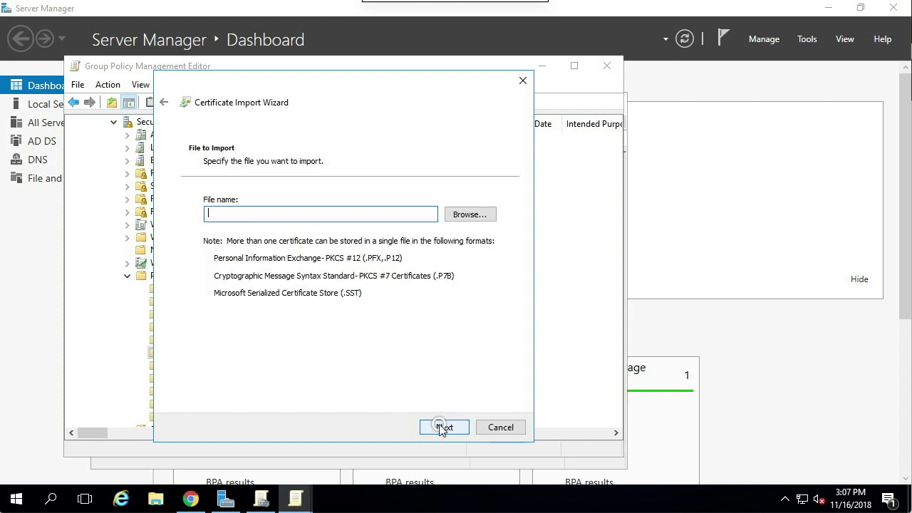
left_click(466, 208)
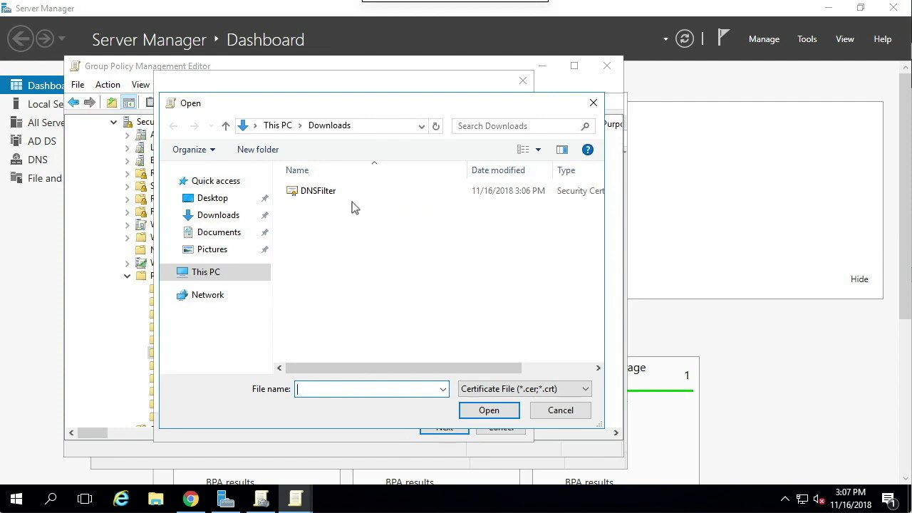
left_click(317, 191)
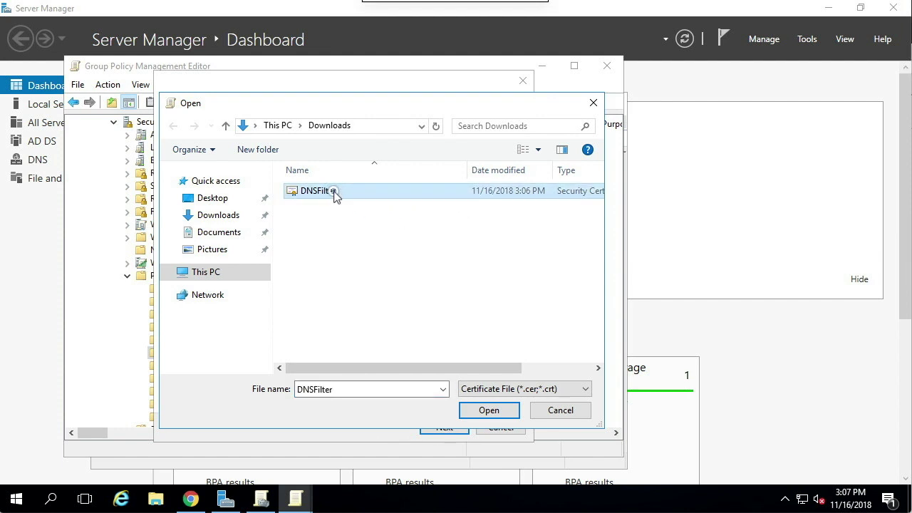
double_click(317, 191)
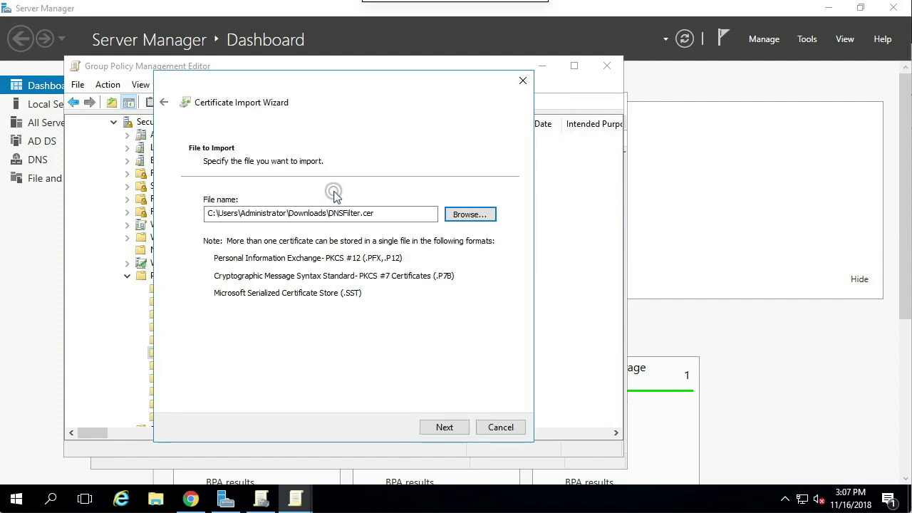
left_click(441, 427)
left_click(441, 426)
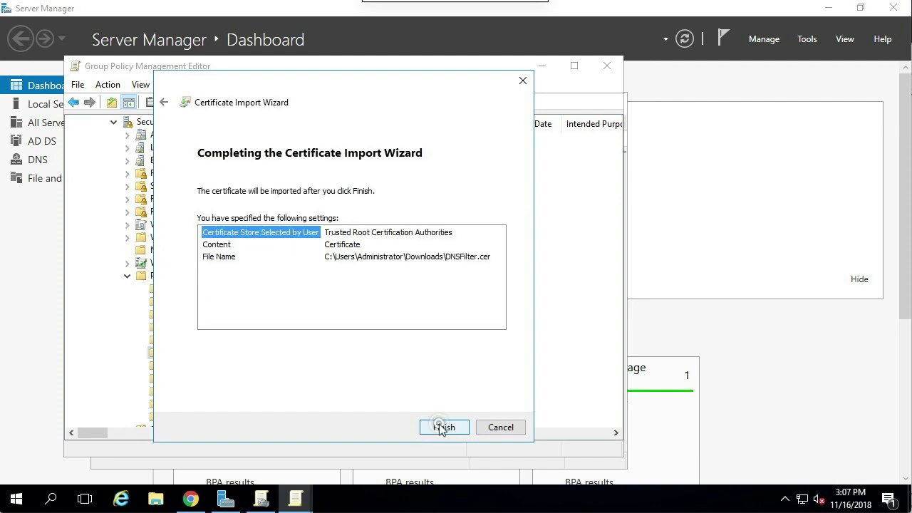
left_click(441, 426)
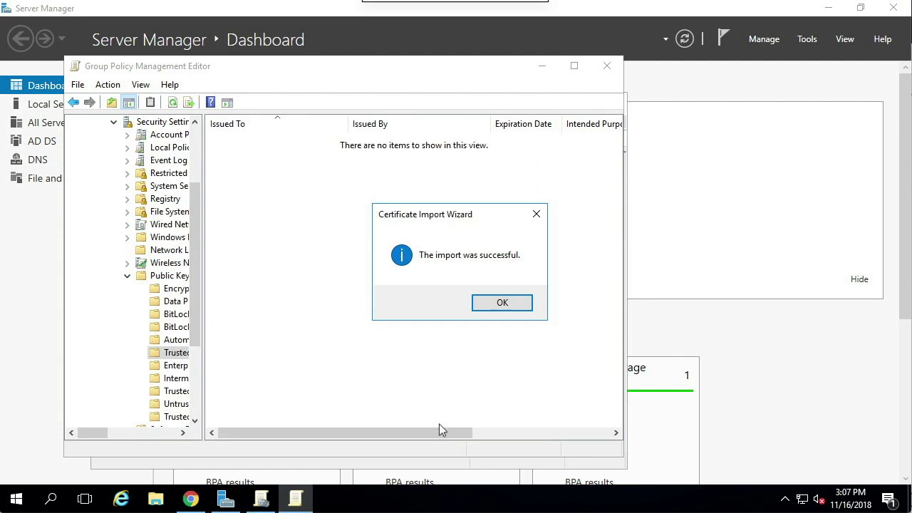